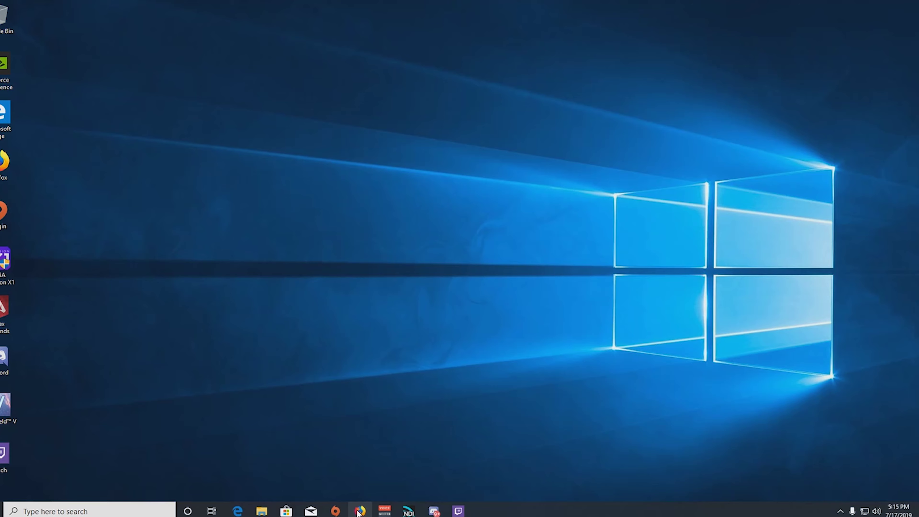
# Return to the VB-Audio Web-Shop and open the VB-Cable C+D product page from Audio Apps
pyautogui.click(362, 471)
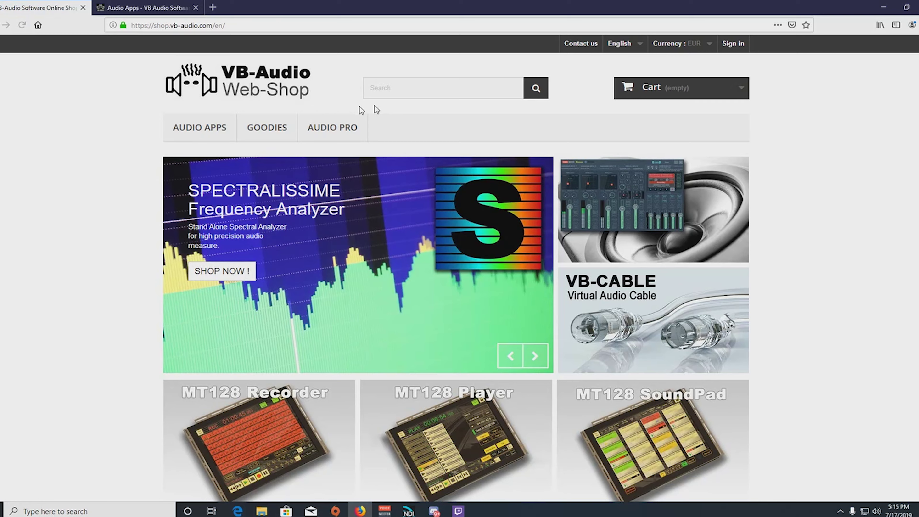
pyautogui.click(204, 132)
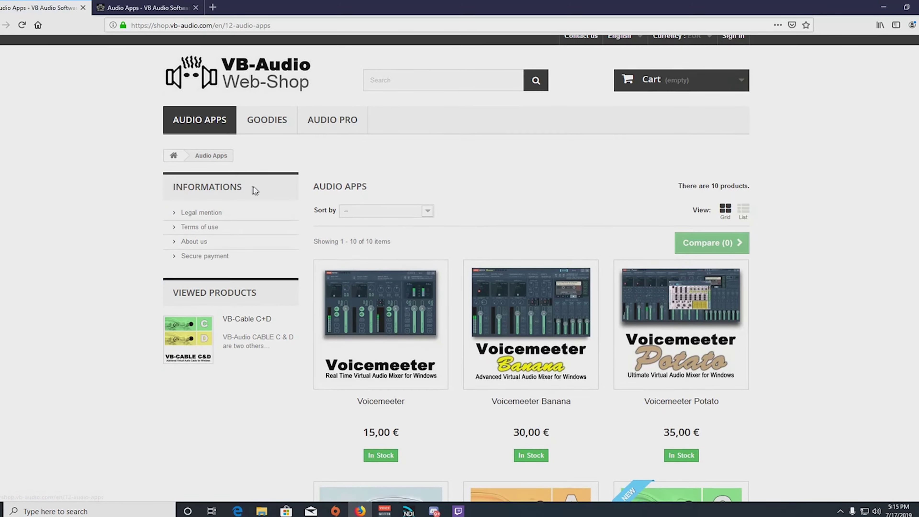
pyautogui.scroll(-5, 253, 187)
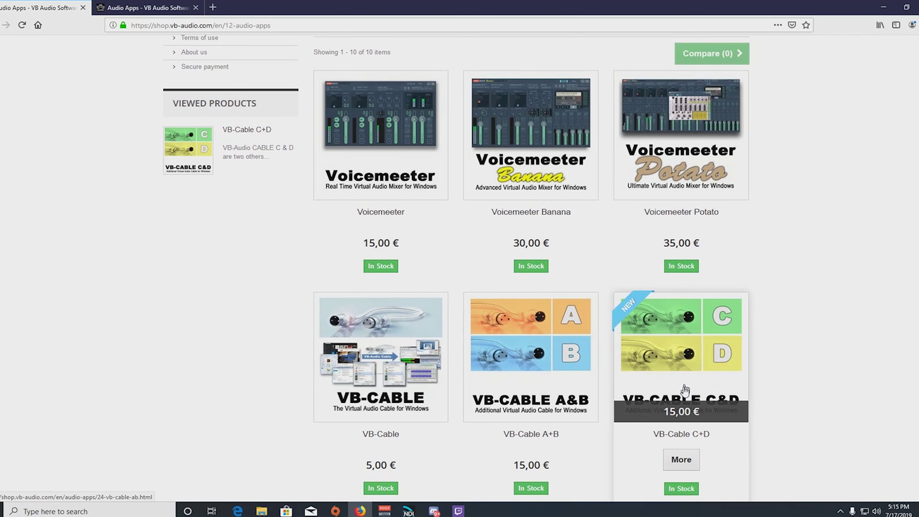
pyautogui.click(664, 364)
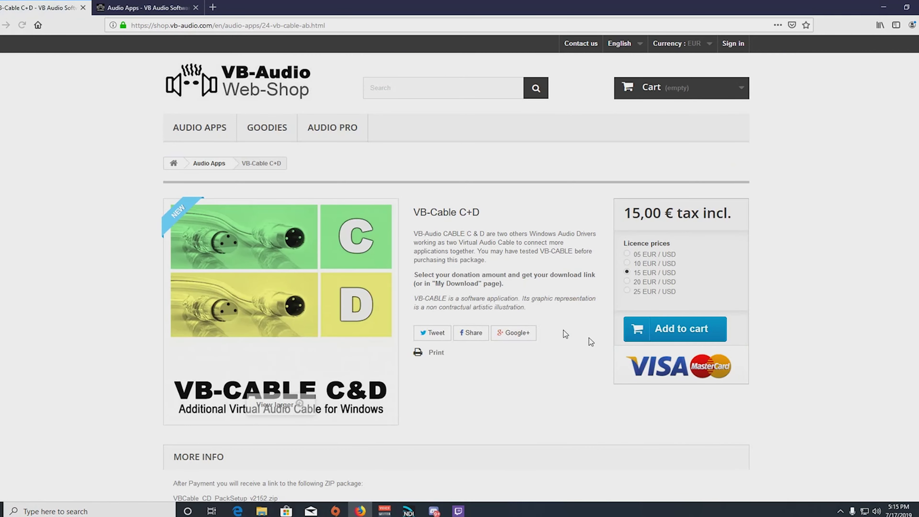
pyautogui.scroll(-1, 363, 251)
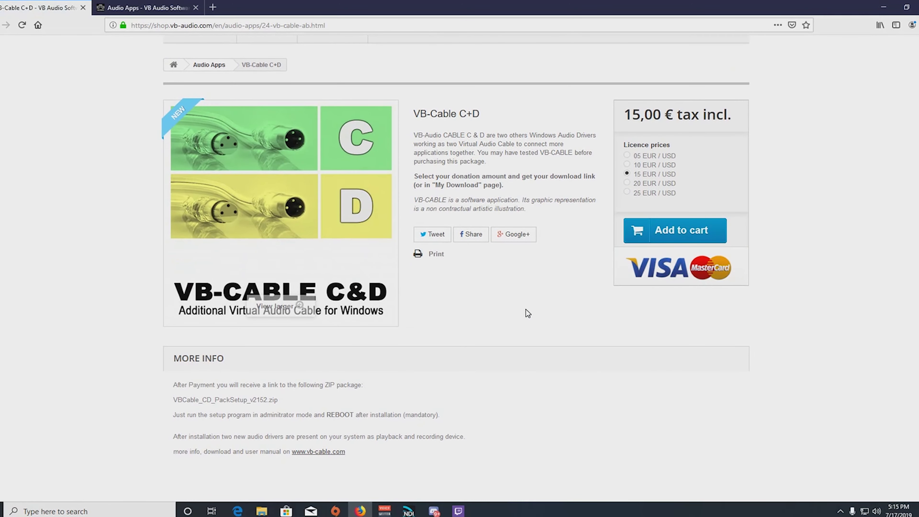
pyautogui.scroll(1, 565, 298)
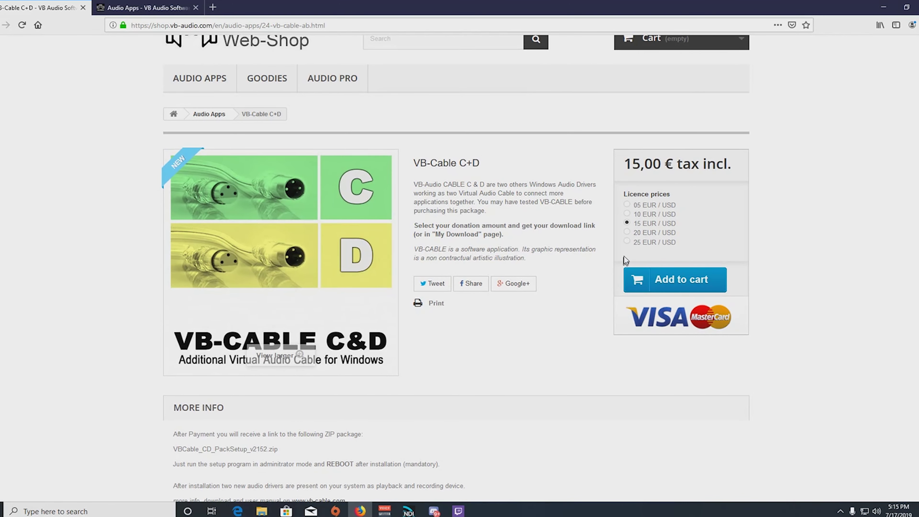
# Choose the 05 EUR/USD licence for VB-Cable C+D
pyautogui.click(627, 205)
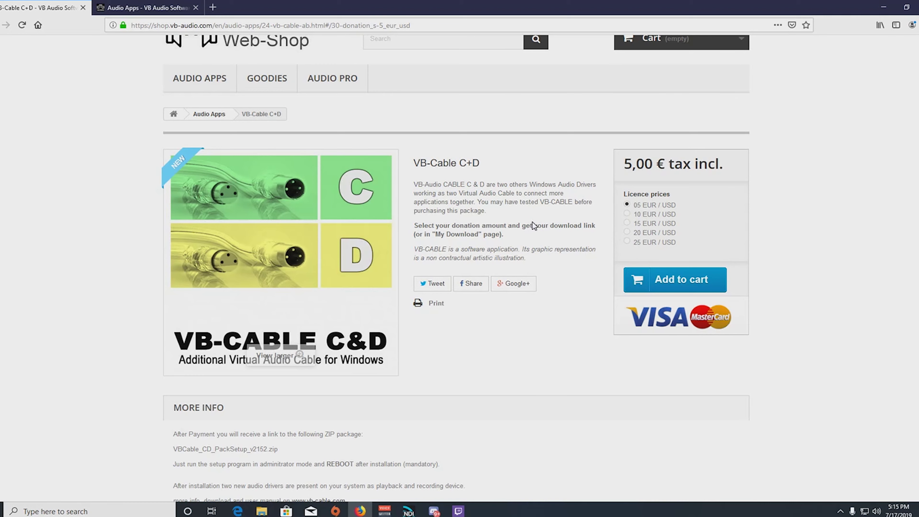
pyautogui.scroll(2, 362, 155)
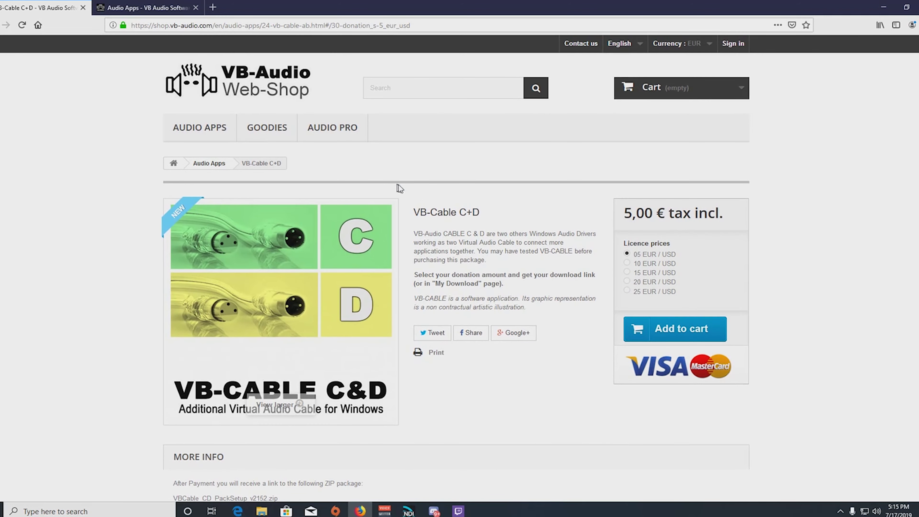
pyautogui.scroll(-2, 343, 167)
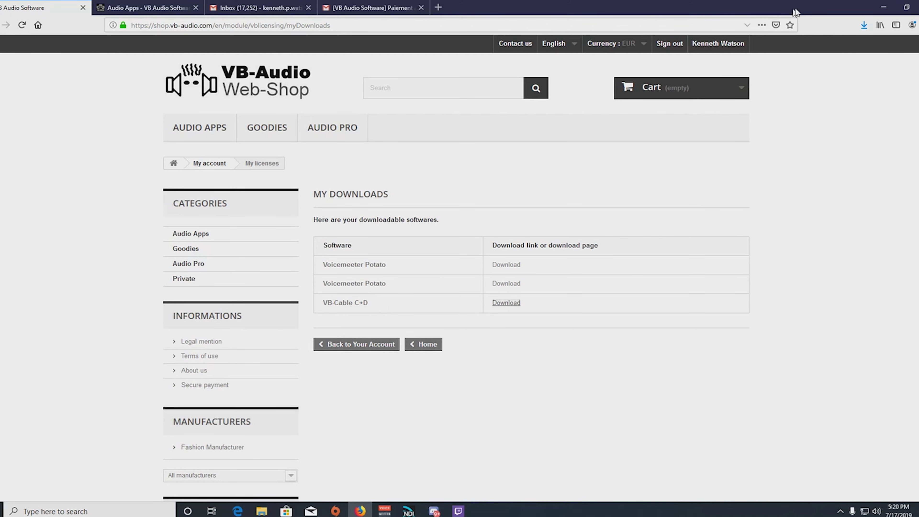
# Locate the downloaded VBCable_CD_PackSetup_v2152 zip and start Extract all on it
pyautogui.click(867, 26)
pyautogui.click(863, 49)
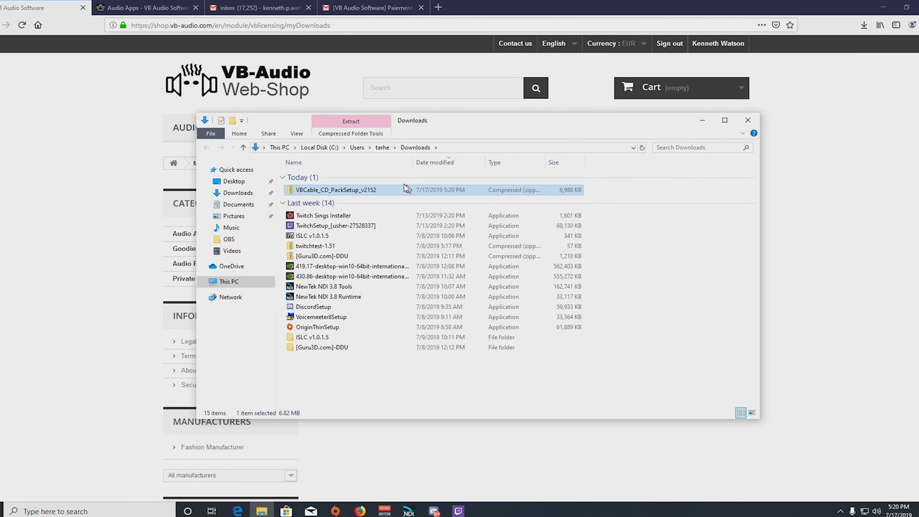
pyautogui.rightClick(356, 191)
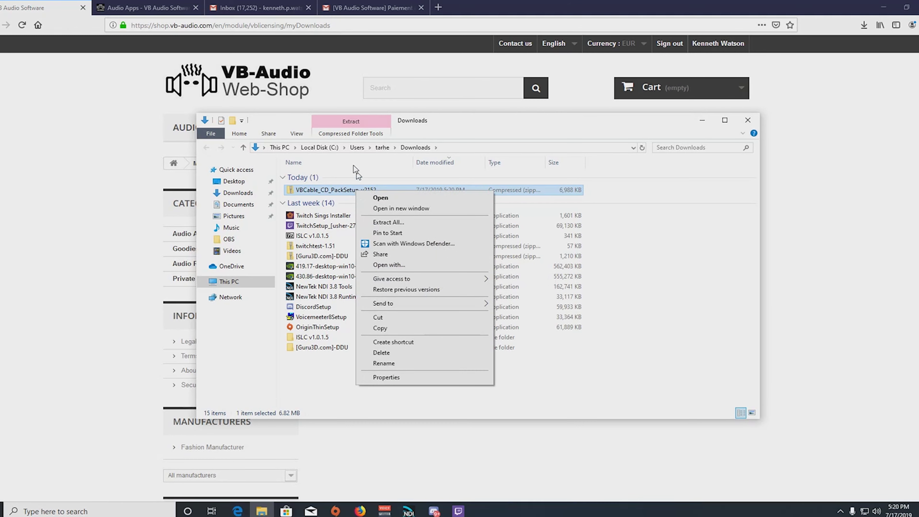
pyautogui.click(347, 132)
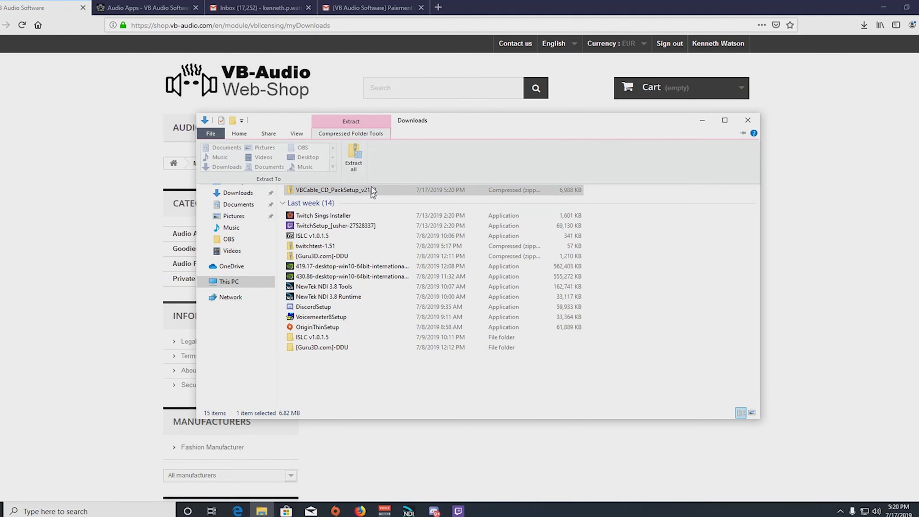
pyautogui.click(353, 161)
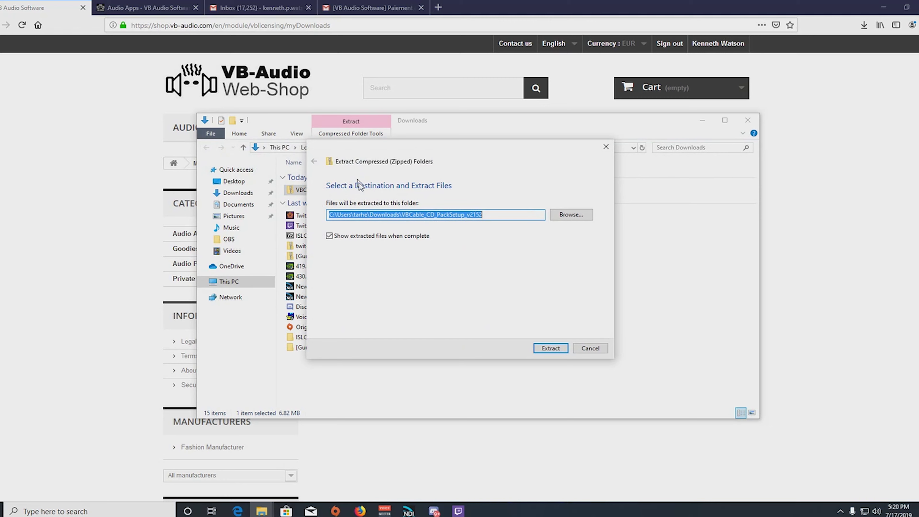
# Browse the extraction destination to D:\Program Files
pyautogui.click(565, 216)
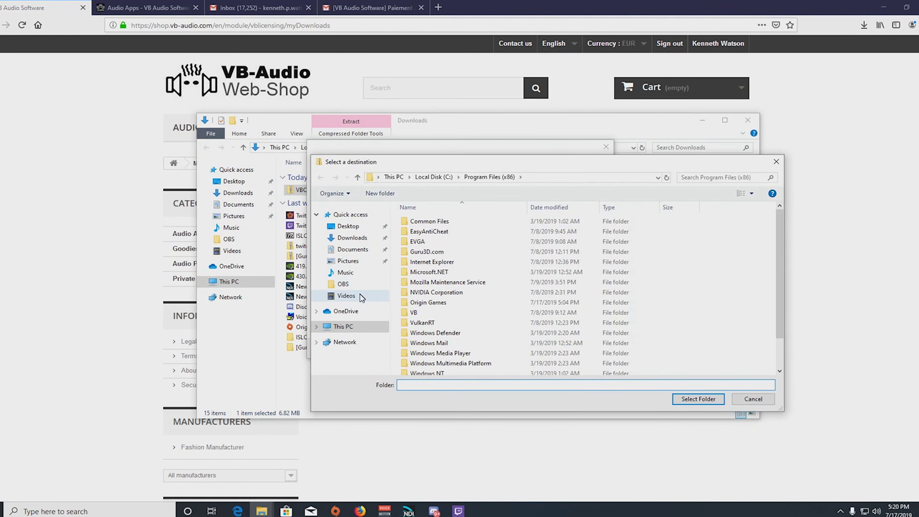
pyautogui.click(367, 324)
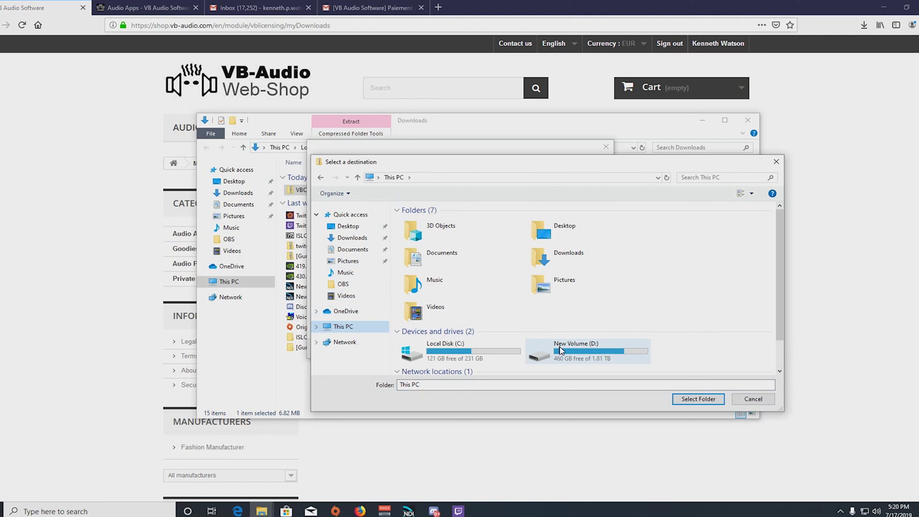
pyautogui.doubleClick(566, 353)
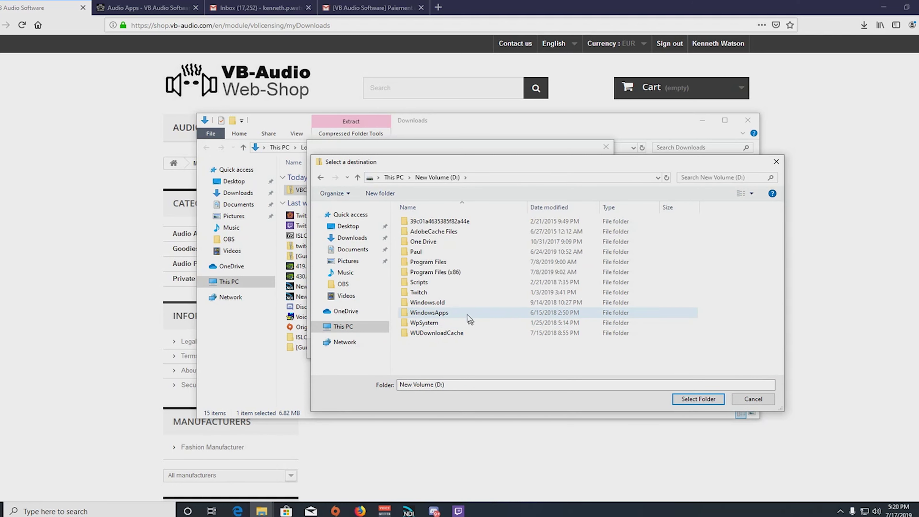
pyautogui.doubleClick(454, 262)
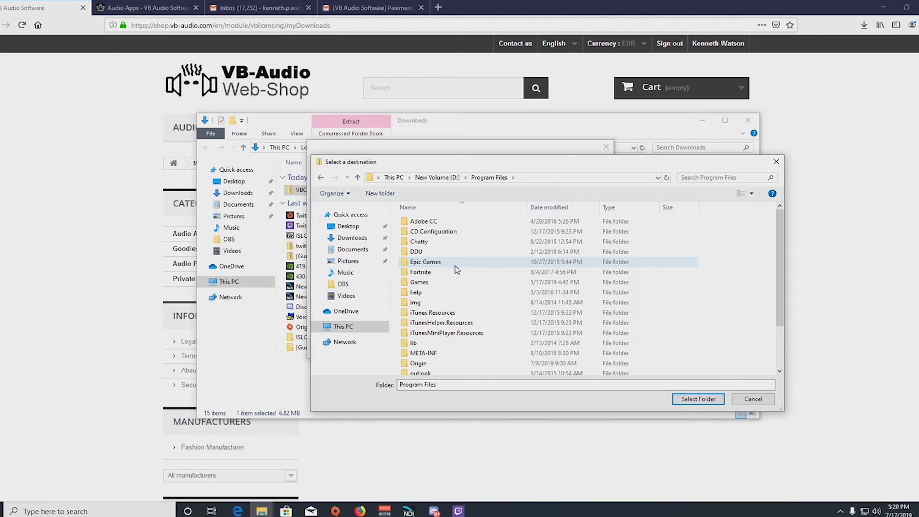
pyautogui.scroll(-2, 456, 266)
pyautogui.scroll(2, 456, 267)
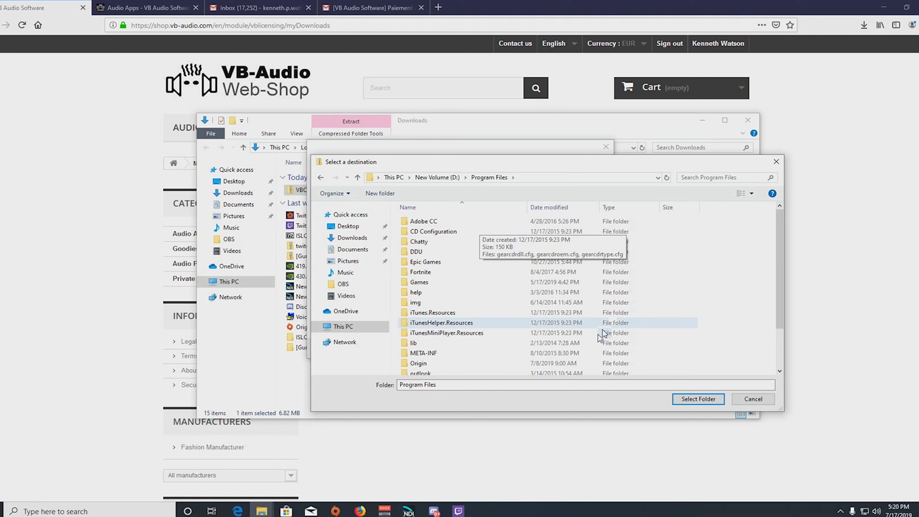
pyautogui.tripleClick(398, 384)
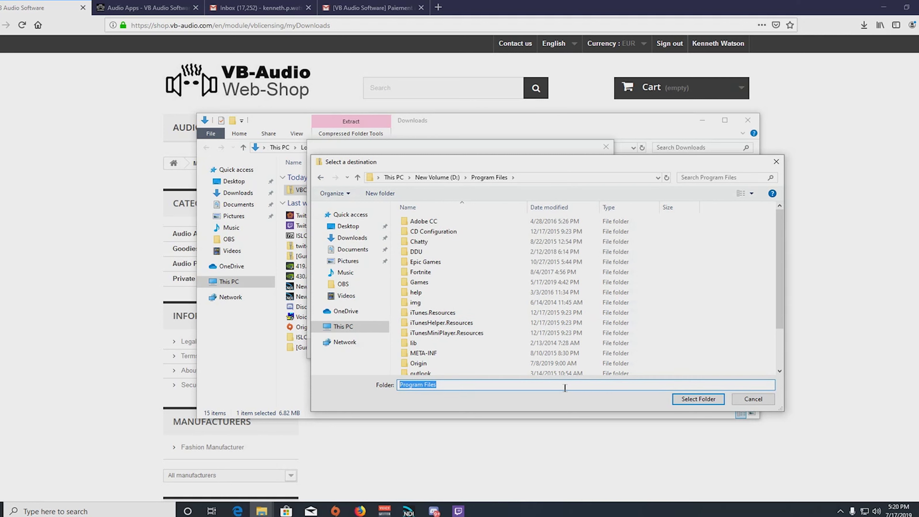
# Create a 'VB Audio' folder in D:\Program Files and extract the archive into it
pyautogui.rightClick(710, 280)
pyautogui.moveTo(760, 371)
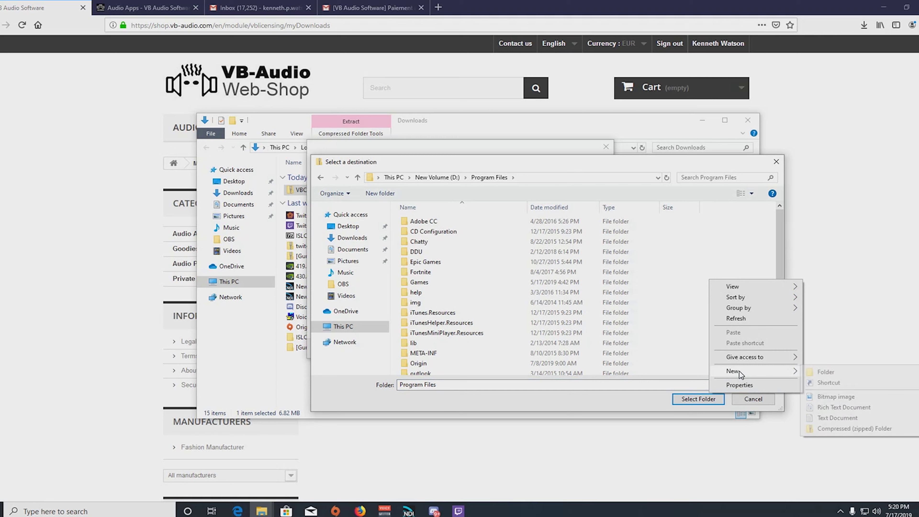
pyautogui.click(821, 373)
pyautogui.press('BackSpace')
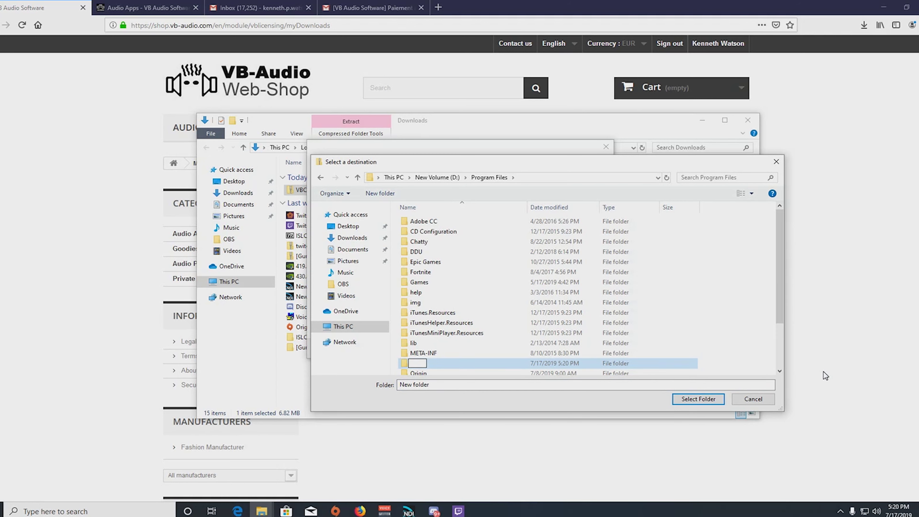
pyautogui.write('VB Audio')
pyautogui.click(693, 400)
pyautogui.doubleClick(494, 370)
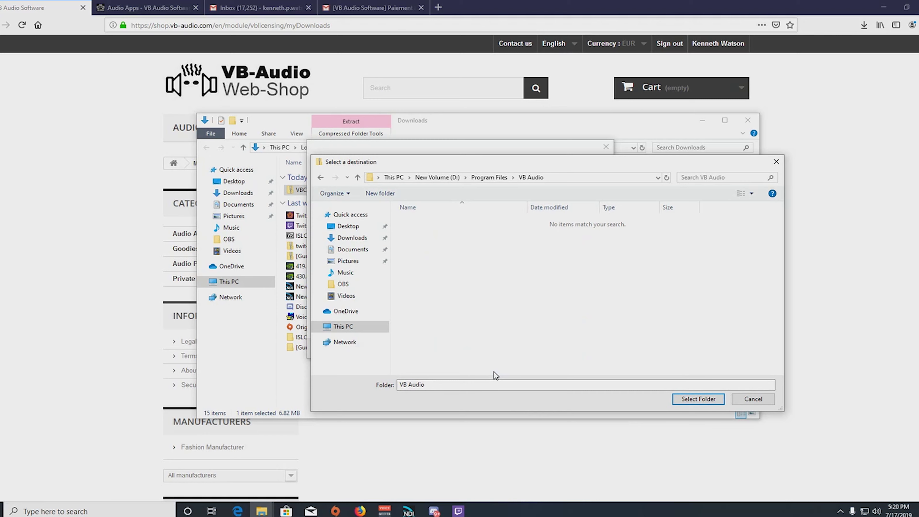
pyautogui.click(697, 400)
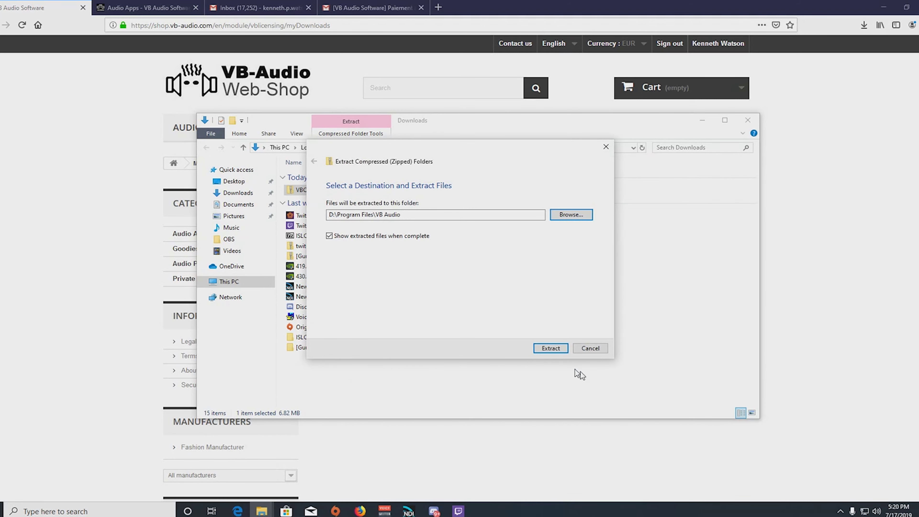
pyautogui.click(549, 348)
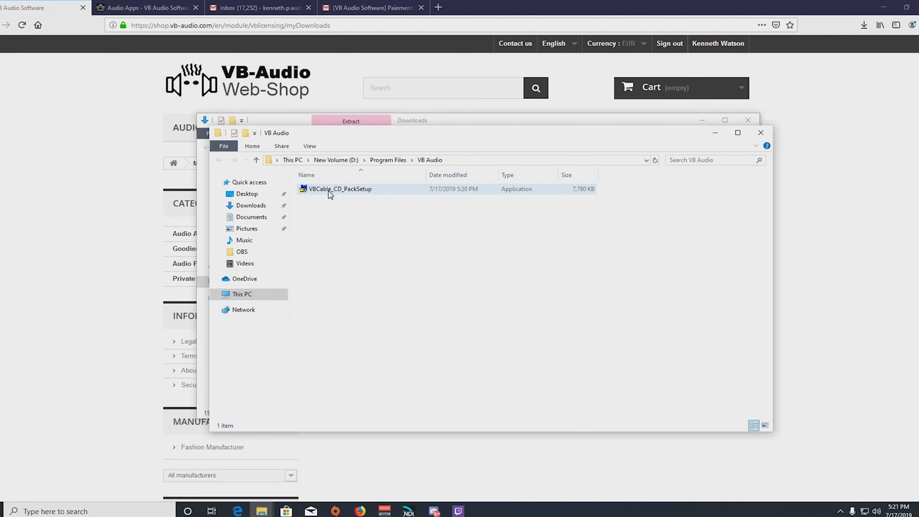
# Show the context menu for VBCable_CD_PackSetup in the D:\Program Files\VB Audio folder
pyautogui.rightClick(327, 194)
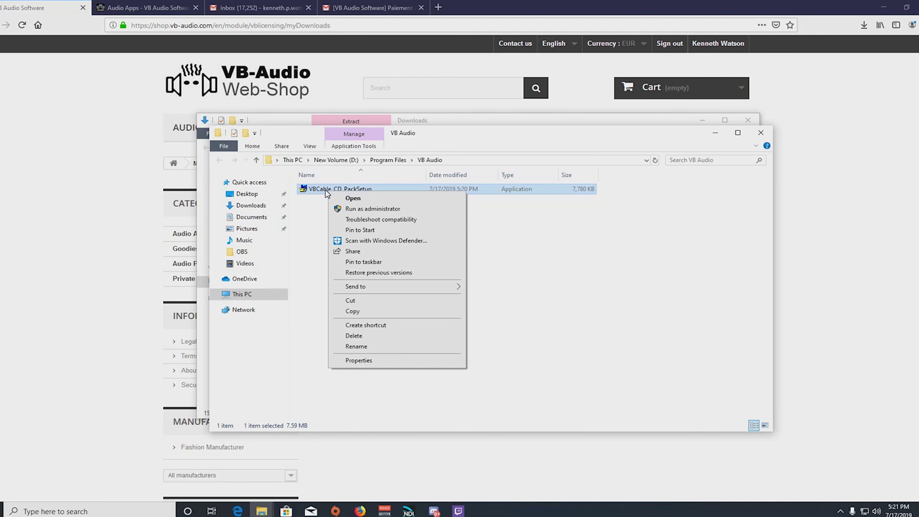
# Run the installer as administrator, install CABLE-C and CABLE-D, acknowledge completion, and close the folder
pyautogui.click(369, 210)
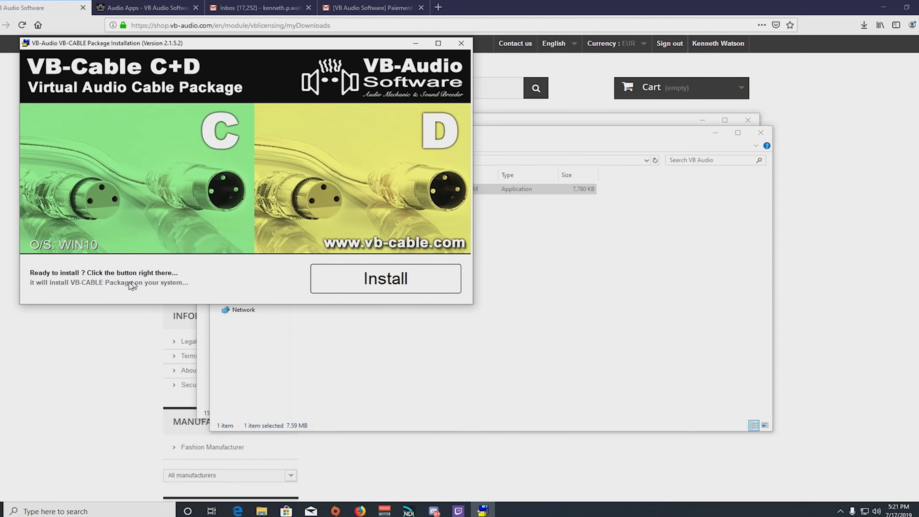
pyautogui.click(372, 288)
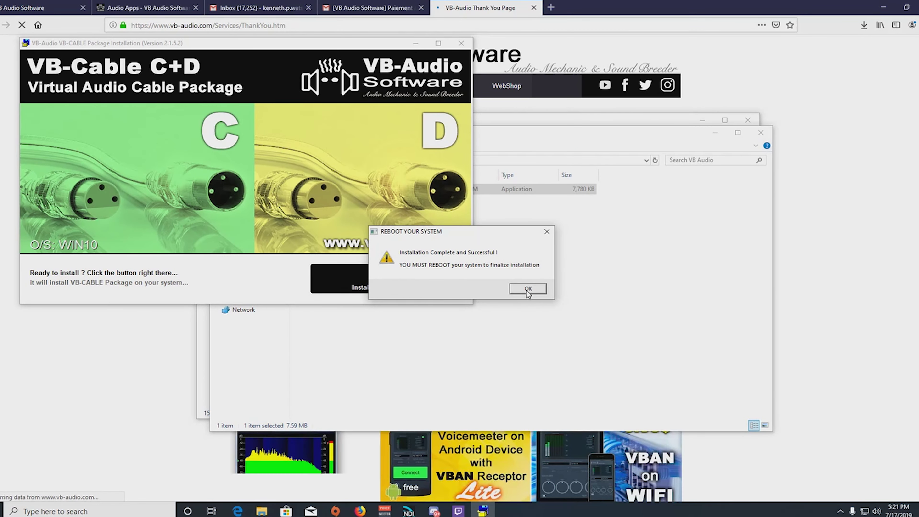
pyautogui.click(528, 289)
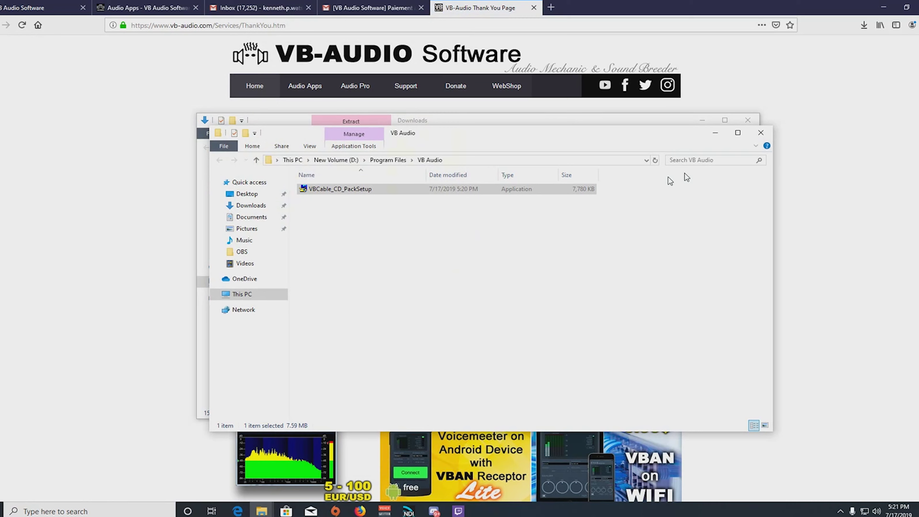
pyautogui.click(761, 133)
# Close the Downloads window and set Hardware Input 5 to WDM: CABLE-C Output (VB-Audio Cable C)
pyautogui.click(745, 115)
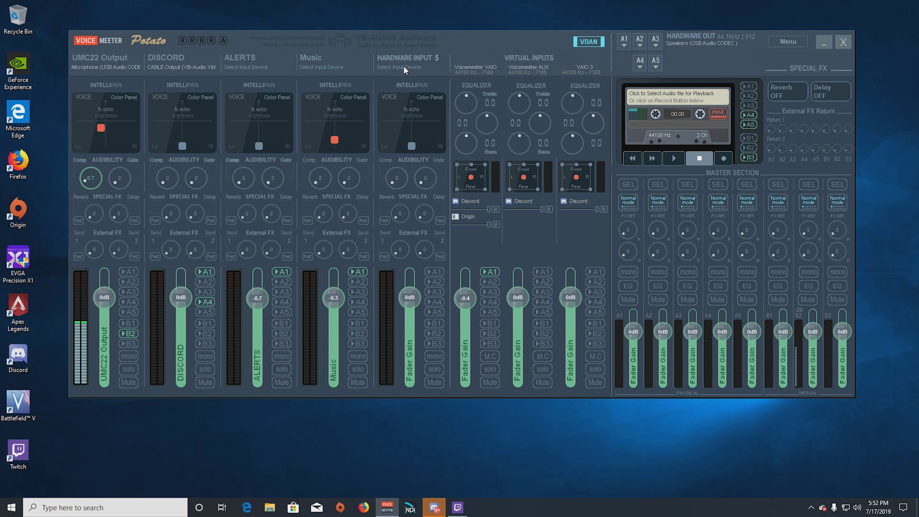
pyautogui.click(386, 67)
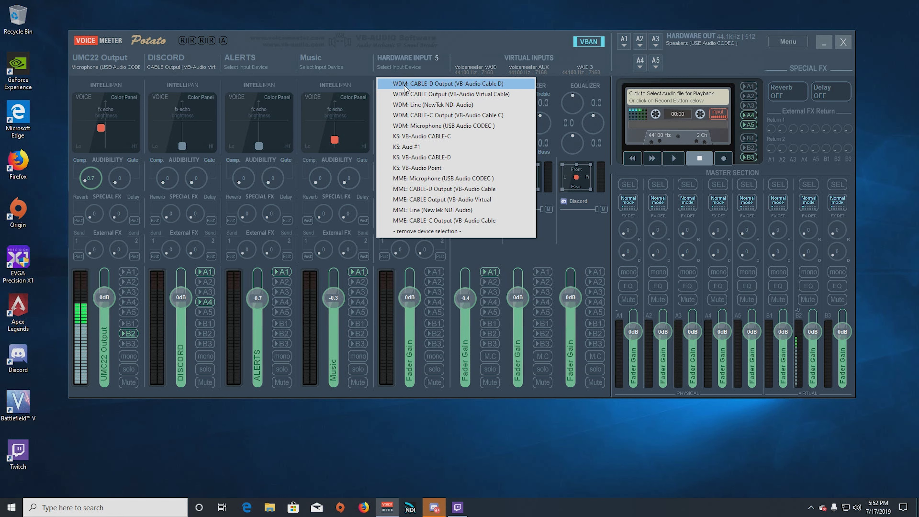
pyautogui.click(410, 116)
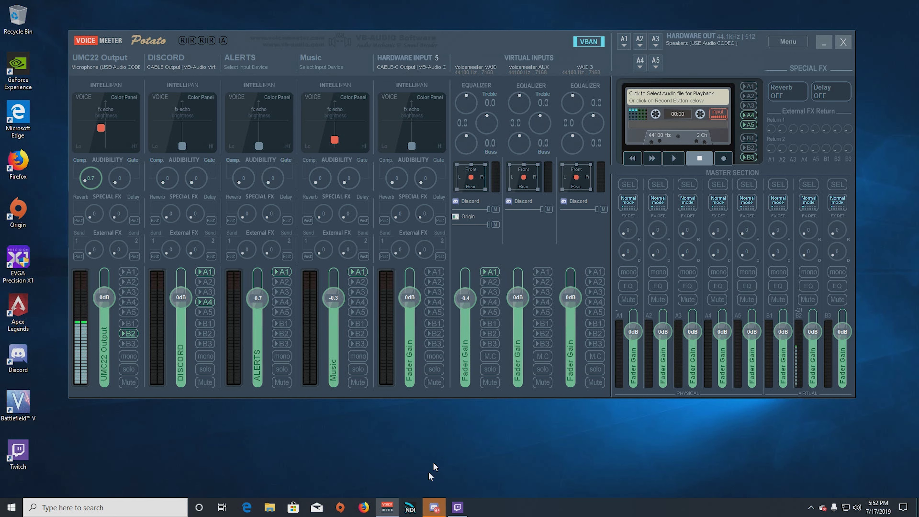
# Set Discord's Voice & Video output device to CABLE-C Input and start the Let's Check mic test
pyautogui.moveTo(430, 510)
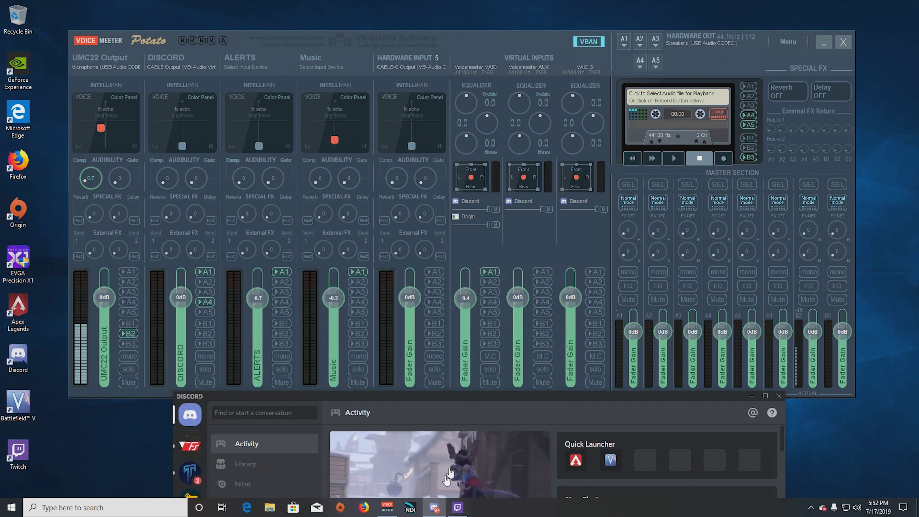
pyautogui.click(496, 393)
pyautogui.moveTo(459, 51); pyautogui.dragTo(471, 43)
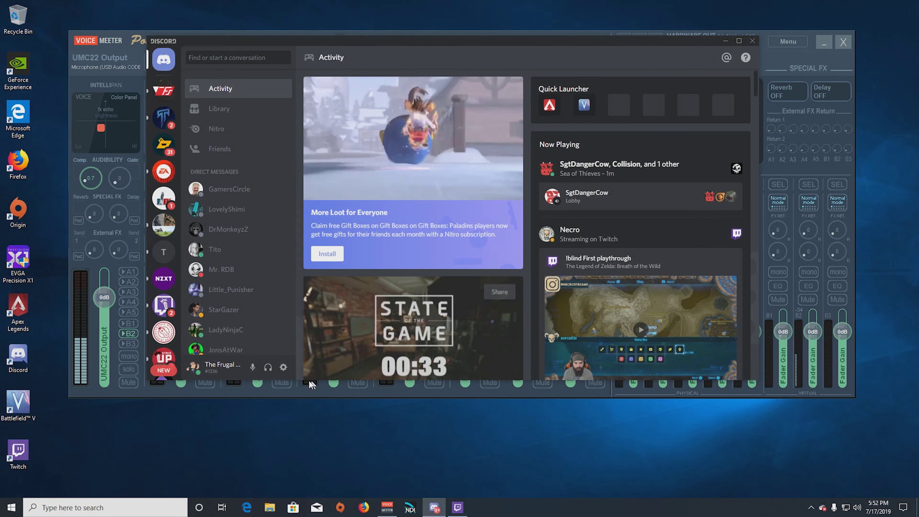
pyautogui.click(283, 368)
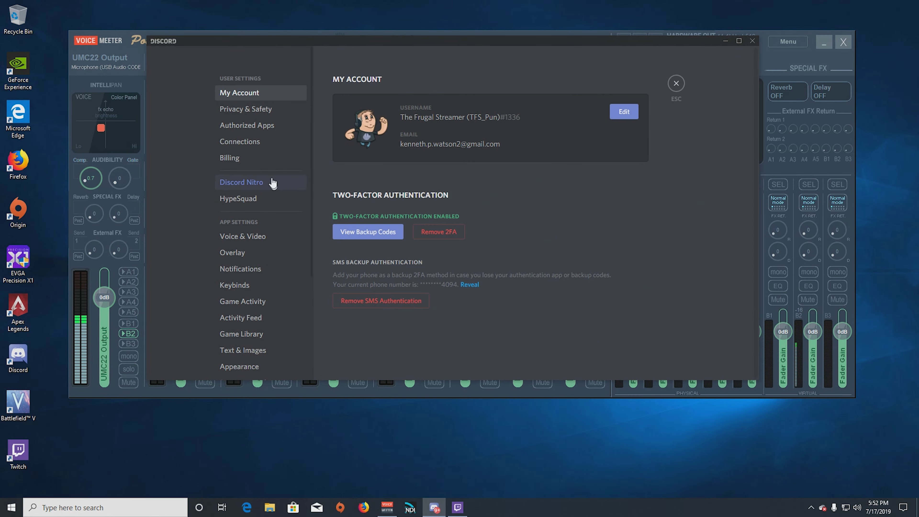
pyautogui.click(242, 238)
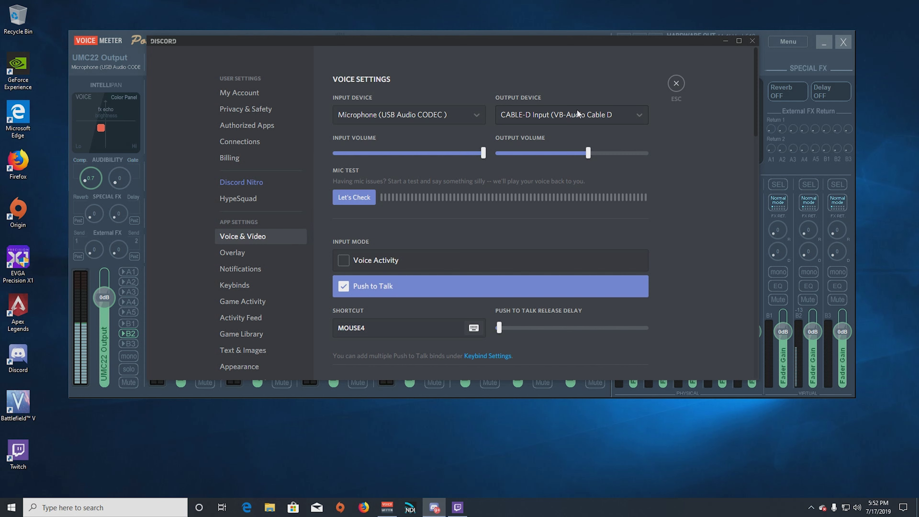
pyautogui.click(579, 119)
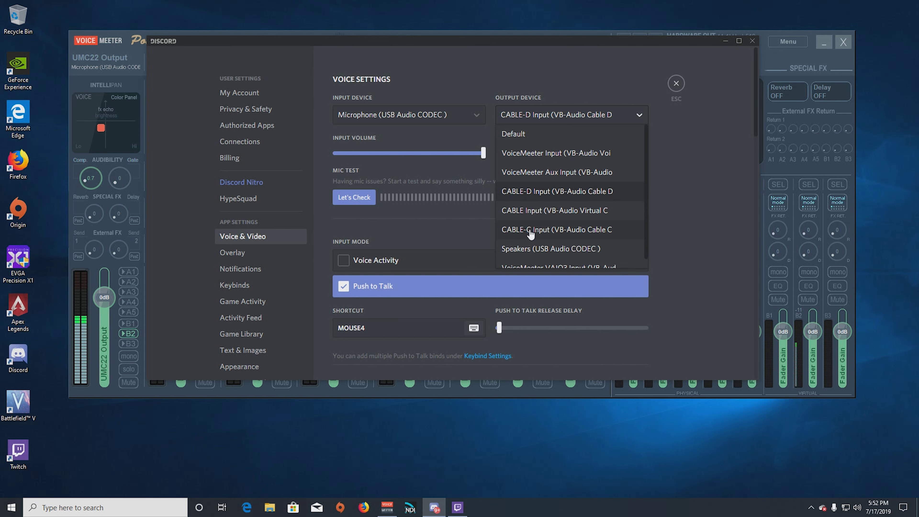
pyautogui.click(531, 231)
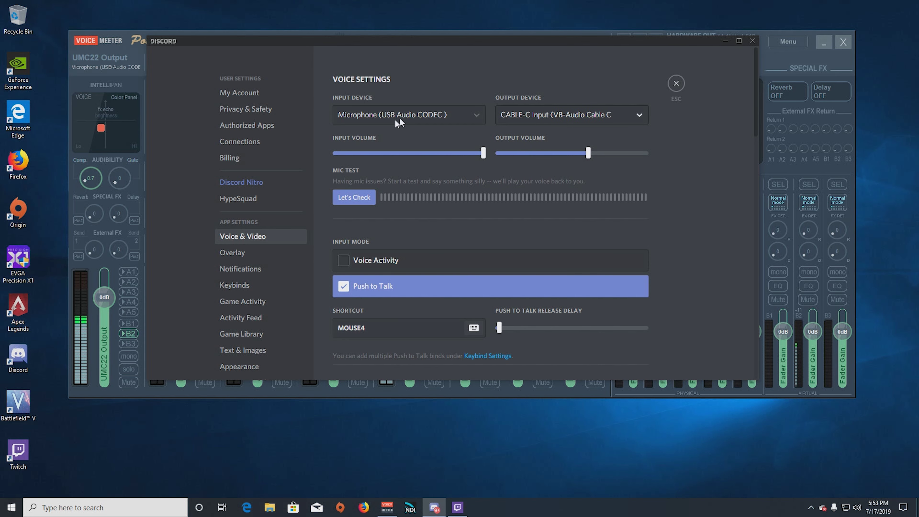
pyautogui.click(358, 205)
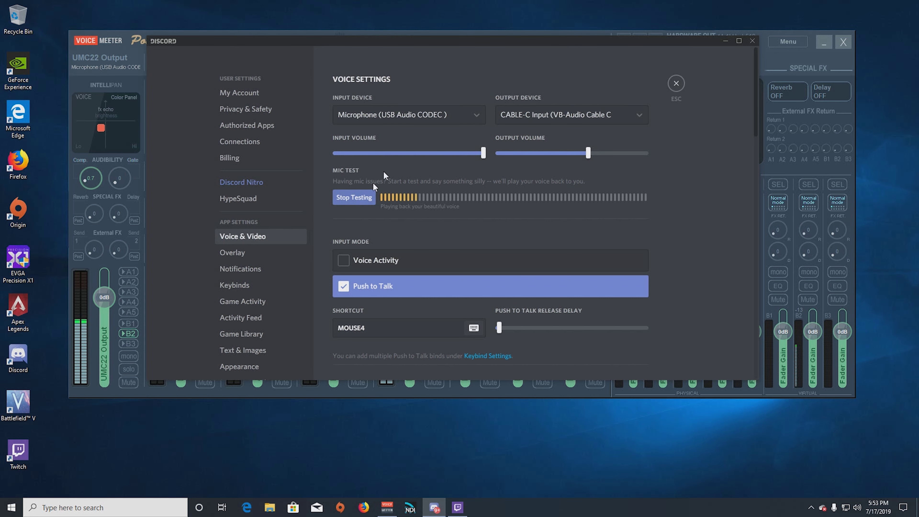
pyautogui.moveTo(353, 40); pyautogui.dragTo(348, 433)
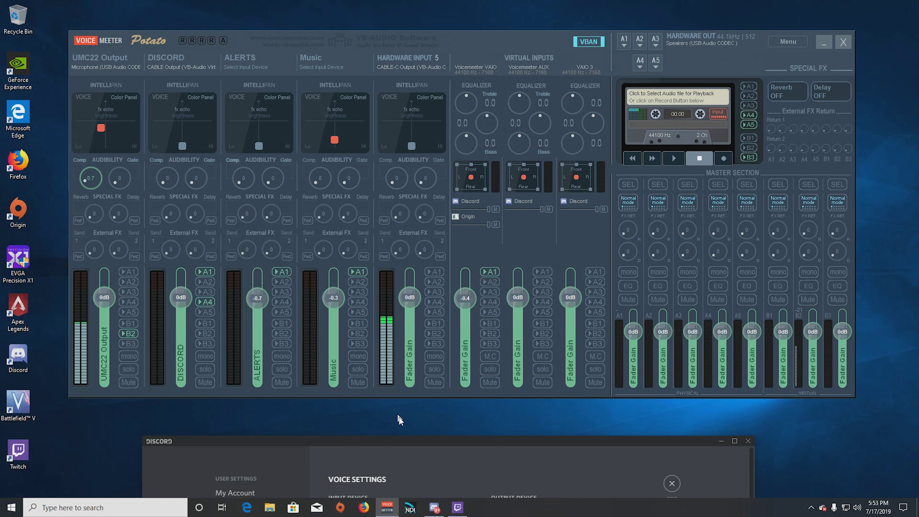
# Switch Discord's output device from CABLE-C Input to a different cable
pyautogui.moveTo(407, 439); pyautogui.dragTo(398, 352)
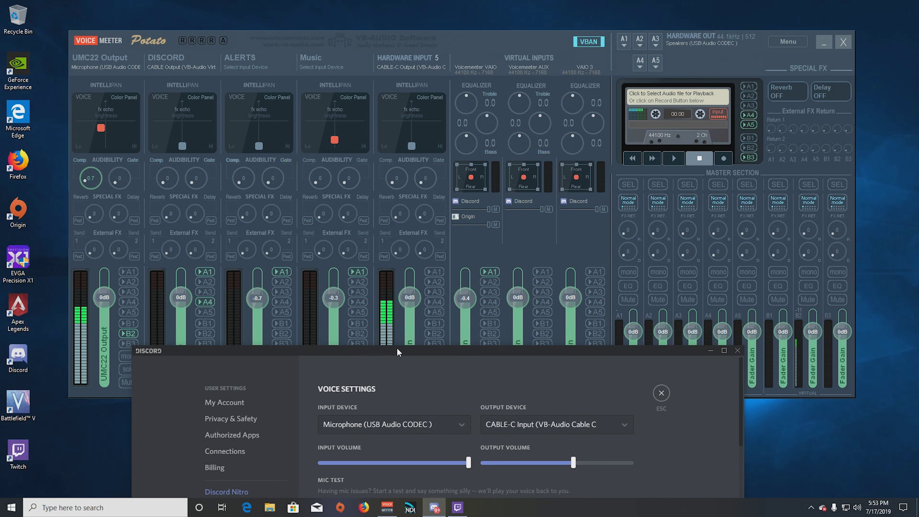
pyautogui.click(604, 425)
pyautogui.scroll(-3, 573, 431)
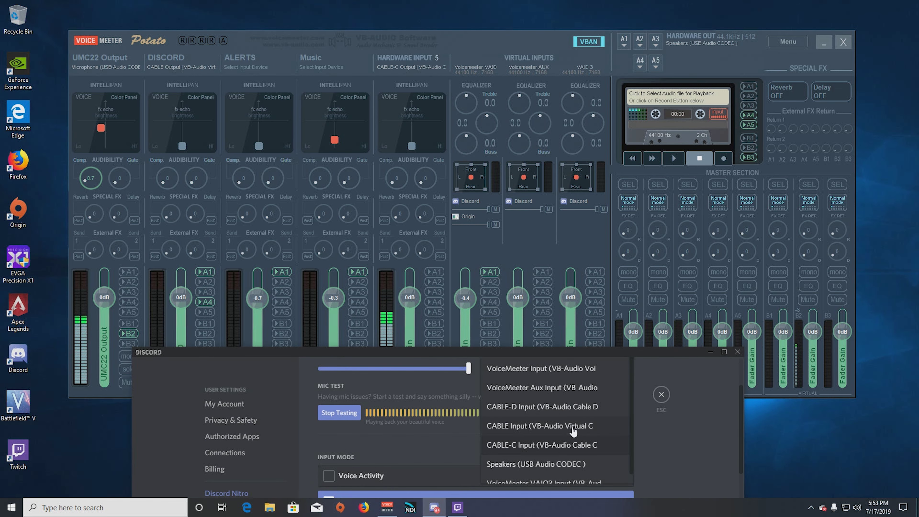
pyautogui.click(541, 408)
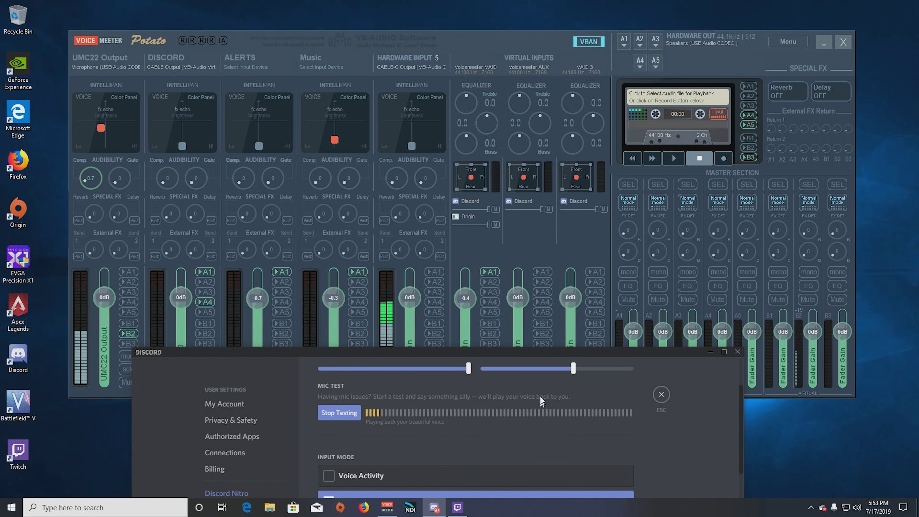
# Set Hardware Input 5 to WDM: CABLE-D Output and stop Discord's mic test
pyautogui.click(413, 65)
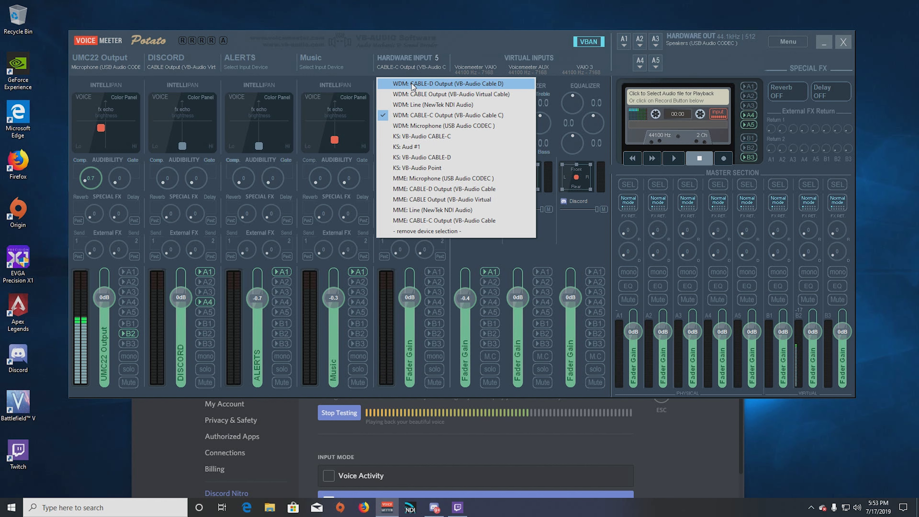
pyautogui.click(412, 83)
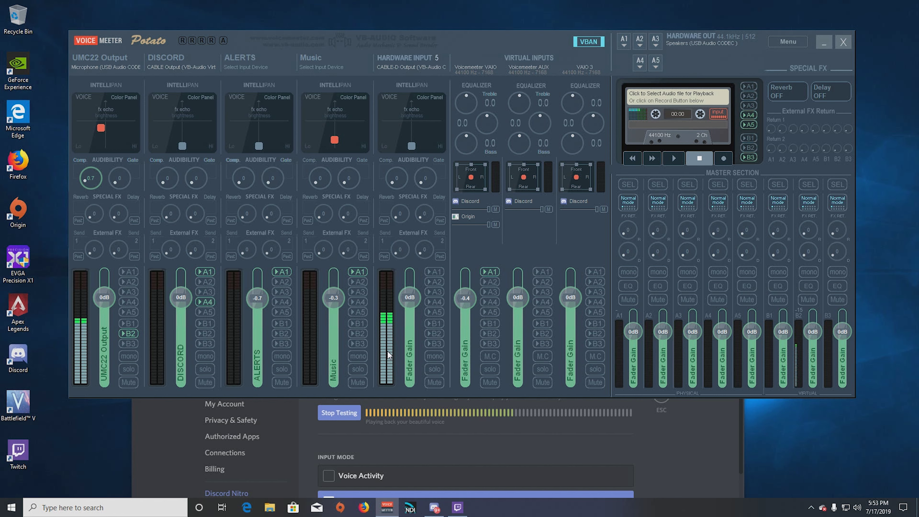
pyautogui.click(632, 445)
pyautogui.click(339, 413)
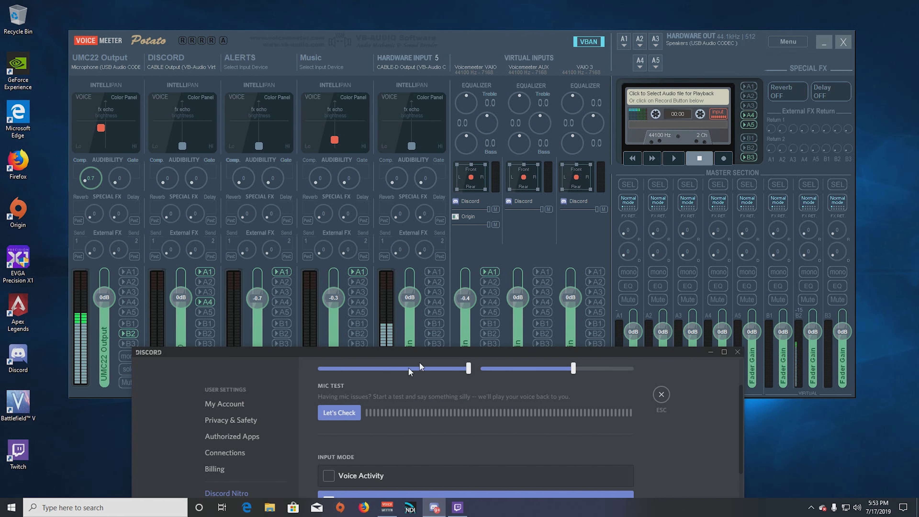
# In Windows Sound settings, set the output device to VoiceMeeter Input
pyautogui.rightClick(857, 510)
pyautogui.click(839, 451)
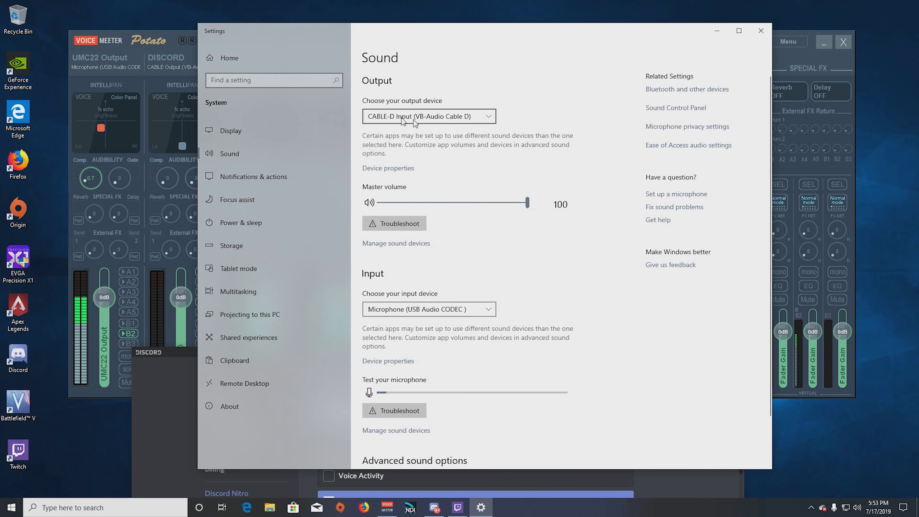
pyautogui.click(434, 122)
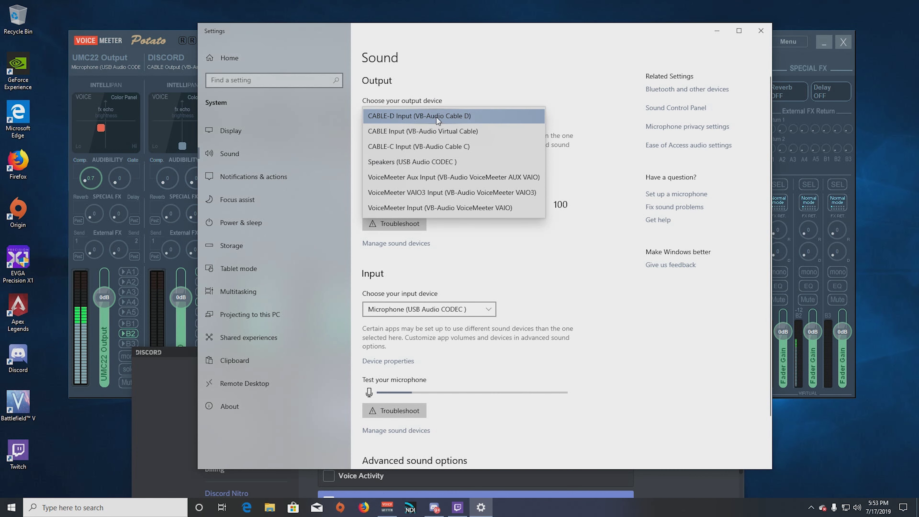
pyautogui.click(534, 75)
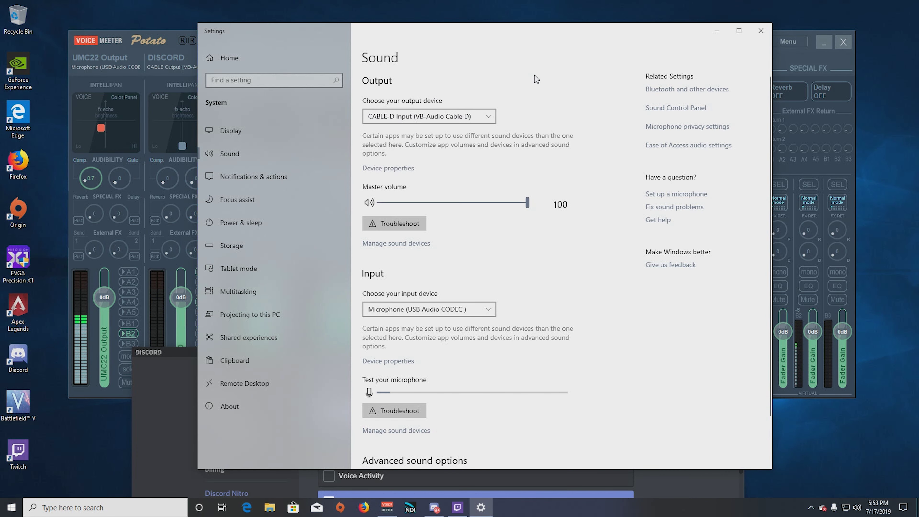
pyautogui.click(442, 119)
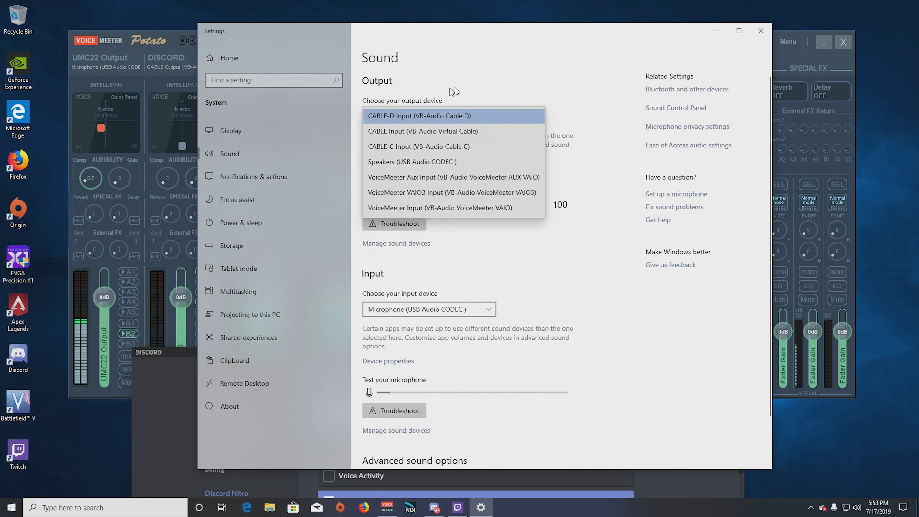
pyautogui.click(491, 87)
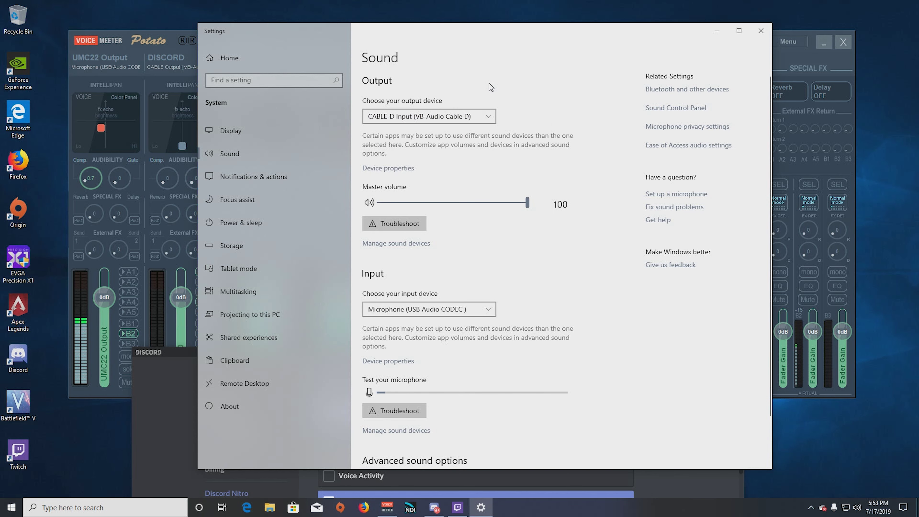
pyautogui.click(481, 117)
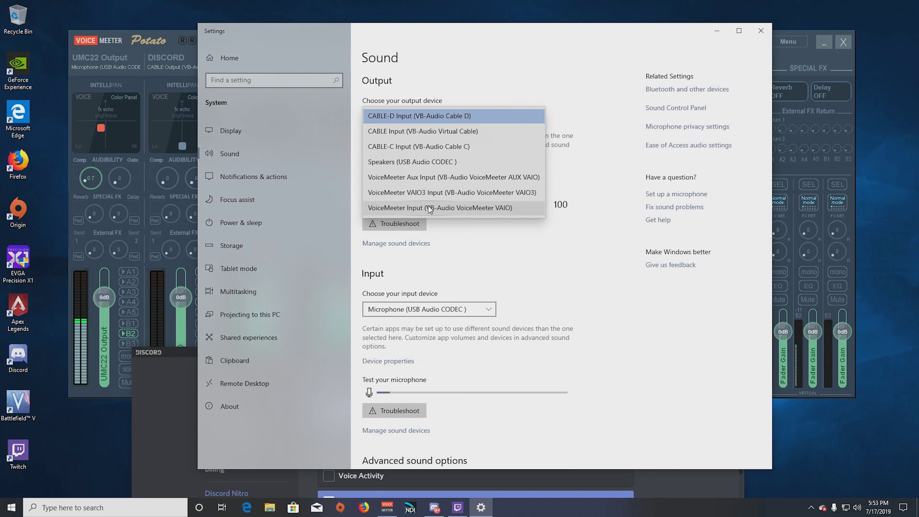
pyautogui.click(455, 212)
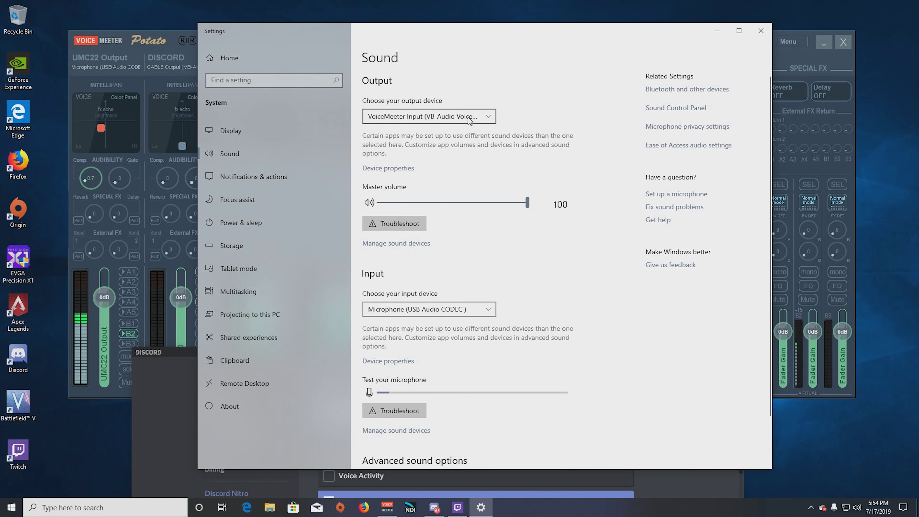
# Reposition the Sound settings window beside the mixer and scroll through the page
pyautogui.moveTo(480, 35); pyautogui.dragTo(519, 51)
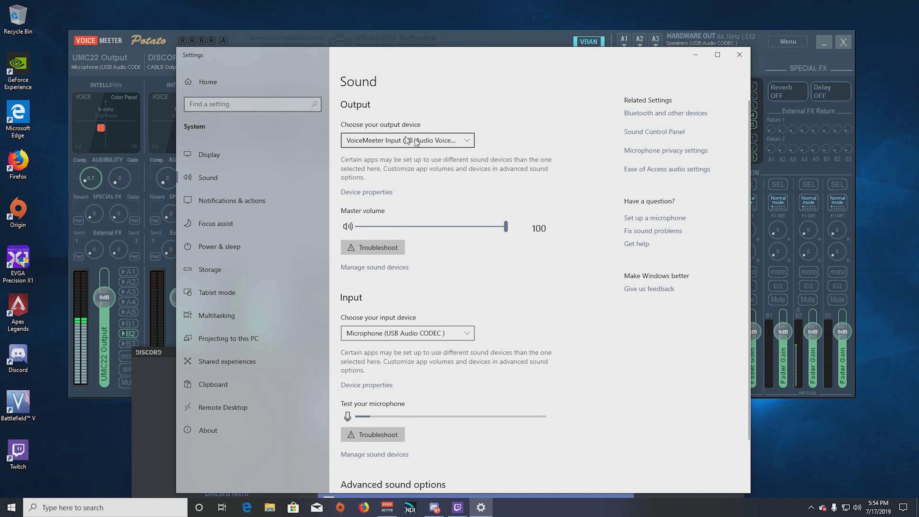
pyautogui.moveTo(415, 60); pyautogui.dragTo(488, 73)
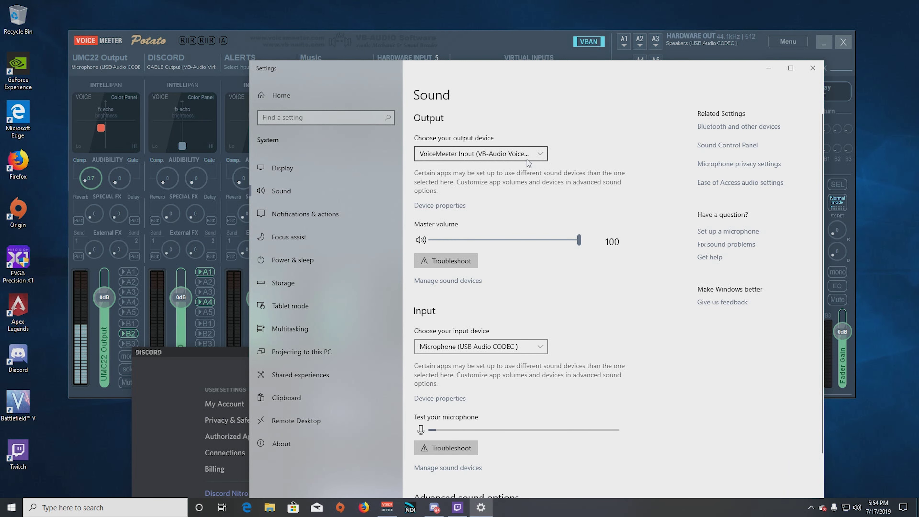
pyautogui.scroll(-2, 553, 195)
pyautogui.scroll(2, 553, 196)
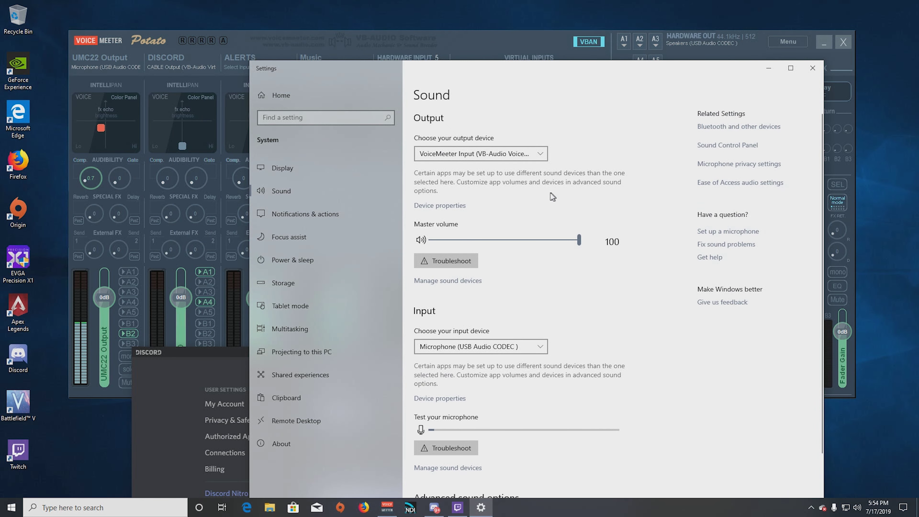
pyautogui.scroll(-2, 547, 187)
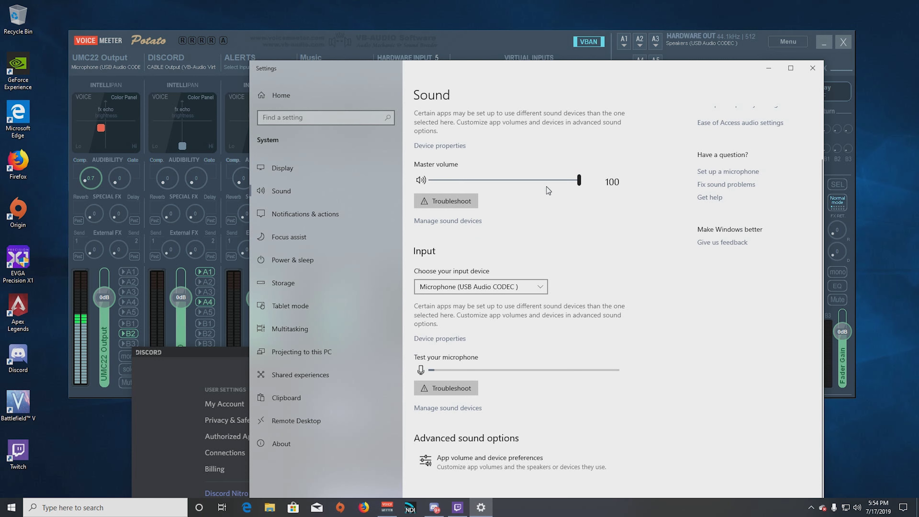
pyautogui.scroll(2, 548, 187)
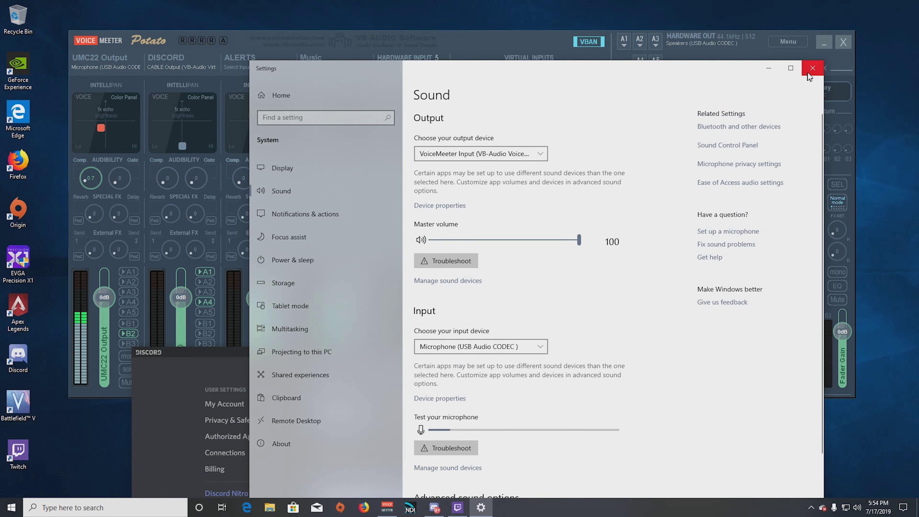
# Close Settings, move Discord off the mixer, and open the classic Sound Control Panel
pyautogui.click(813, 68)
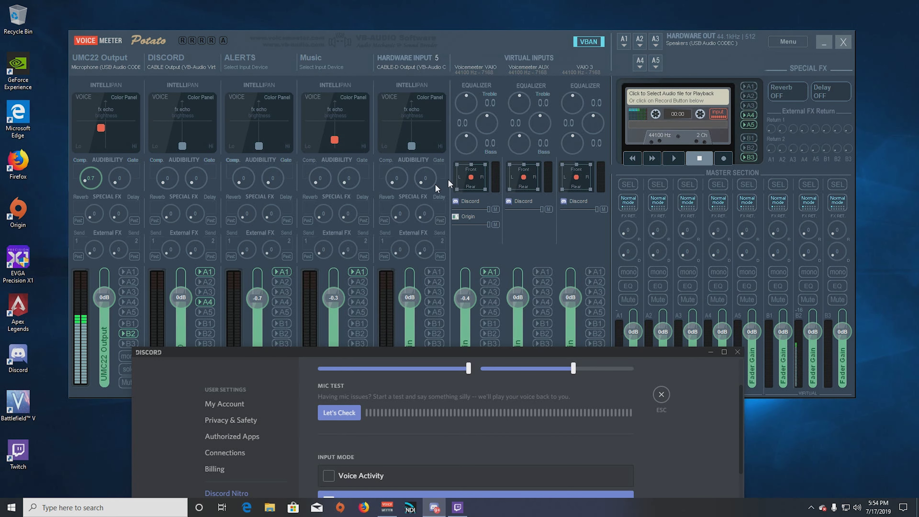
pyautogui.moveTo(520, 352); pyautogui.dragTo(516, 183)
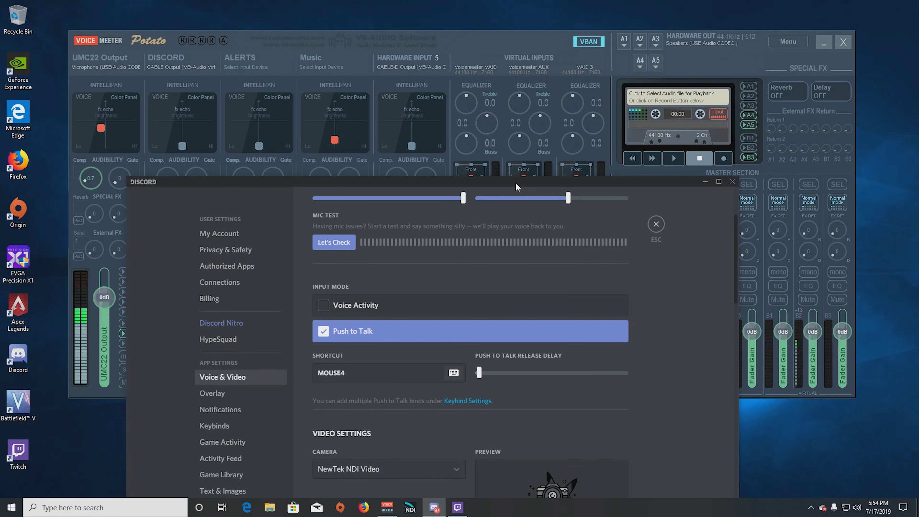
pyautogui.moveTo(454, 187); pyautogui.dragTo(530, 150)
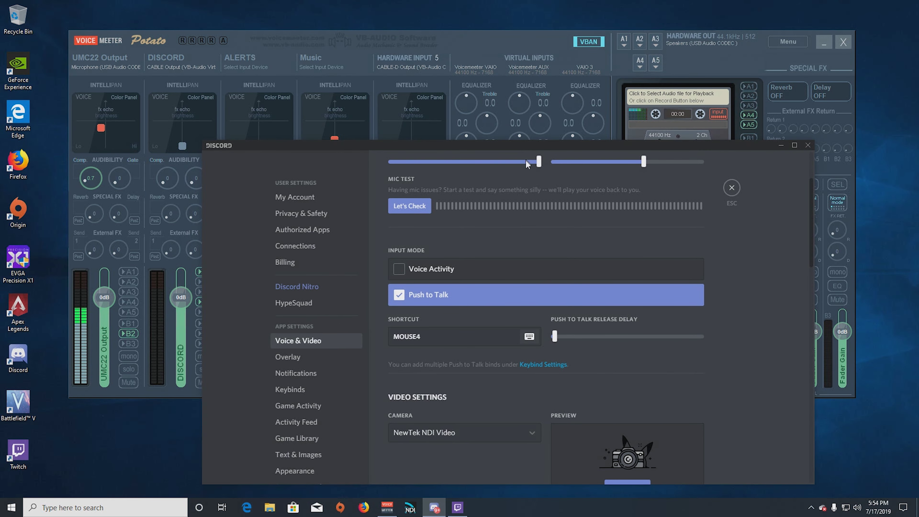
pyautogui.rightClick(857, 508)
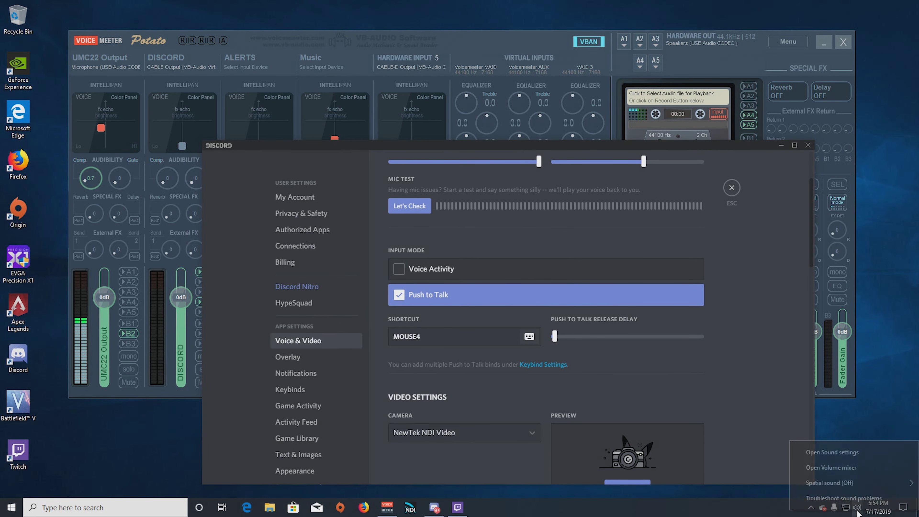
pyautogui.click(838, 455)
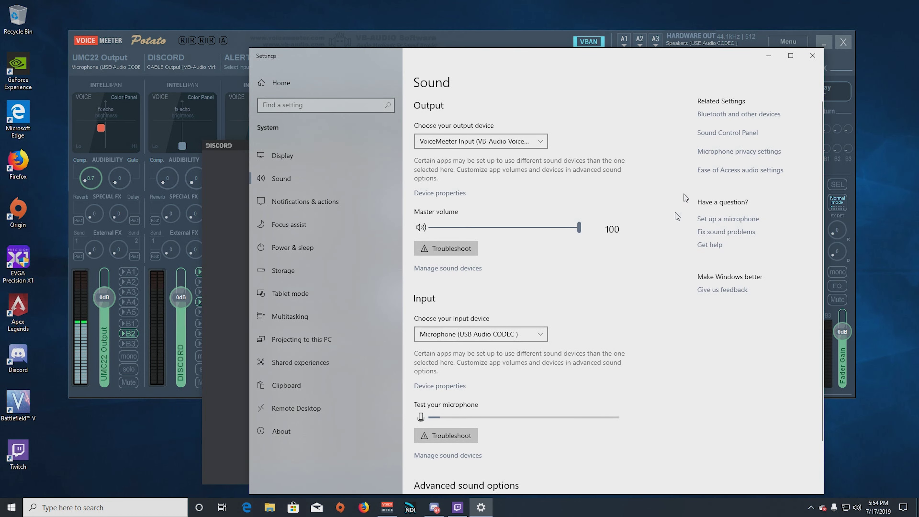
pyautogui.click(729, 134)
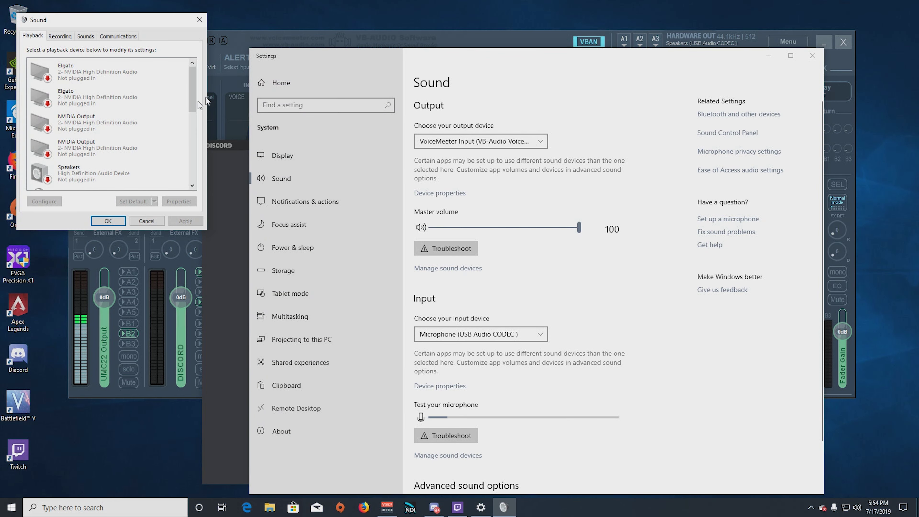
pyautogui.moveTo(196, 105); pyautogui.dragTo(191, 141)
# Open CABLE-C Input's Advanced properties and keep the 24 bit, 48000 Hz (Studio Quality) format
pyautogui.doubleClick(126, 127)
pyautogui.click(95, 75)
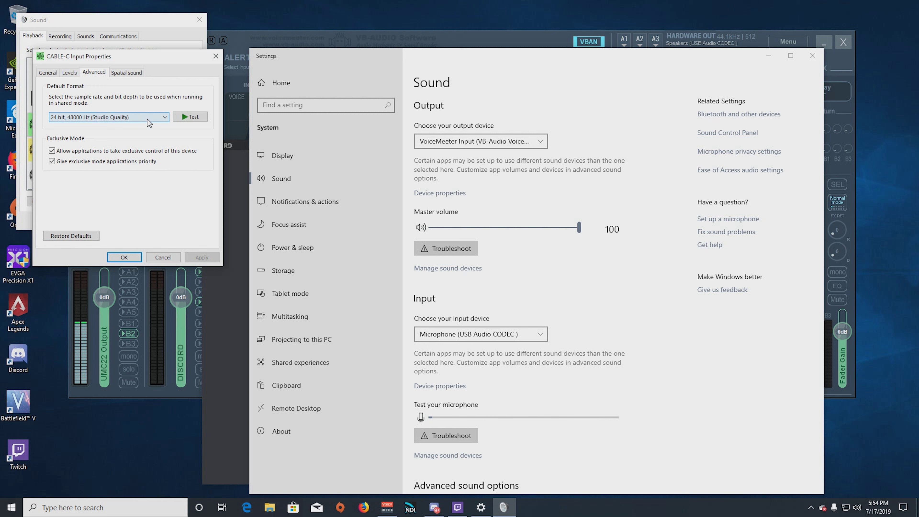
pyautogui.click(109, 119)
pyautogui.click(182, 209)
# Set Hardware Input 5 back to WDM: CABLE-C Output and play CABLE-C Input's test tone
pyautogui.moveTo(376, 53); pyautogui.dragTo(546, 336)
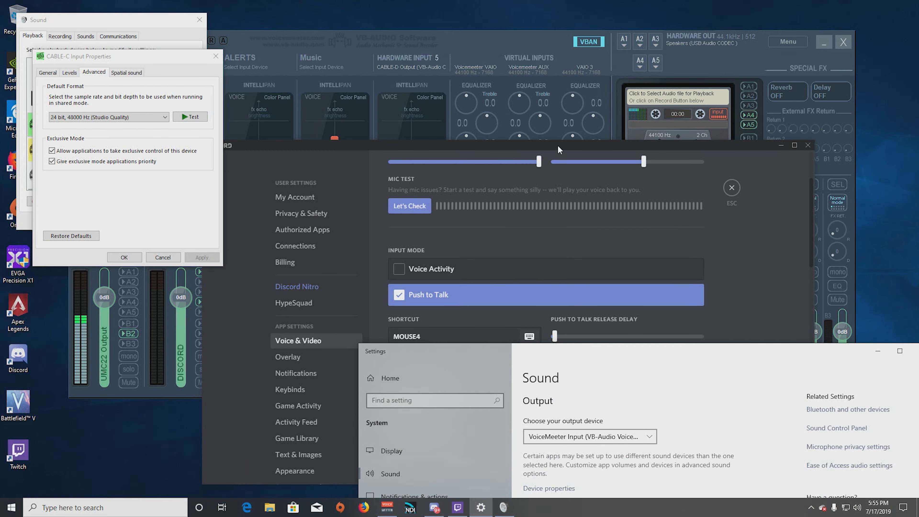
pyautogui.click(808, 145)
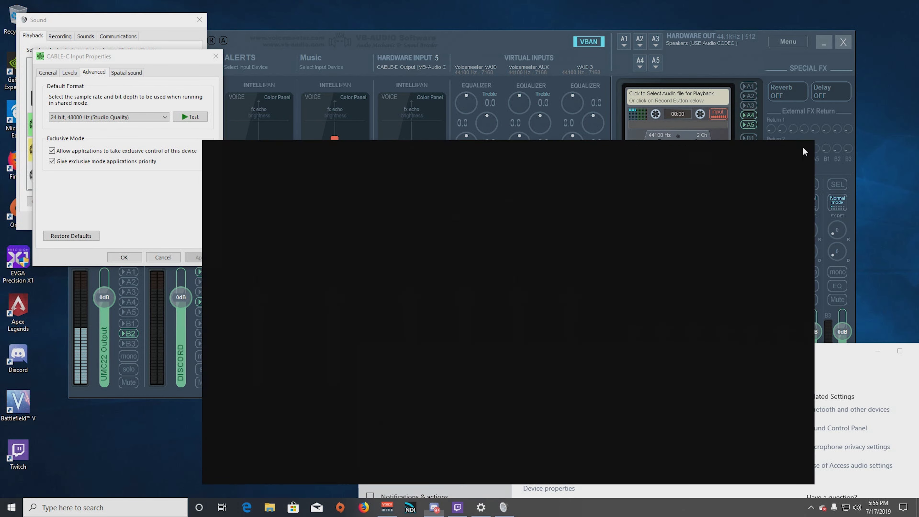
pyautogui.click(411, 67)
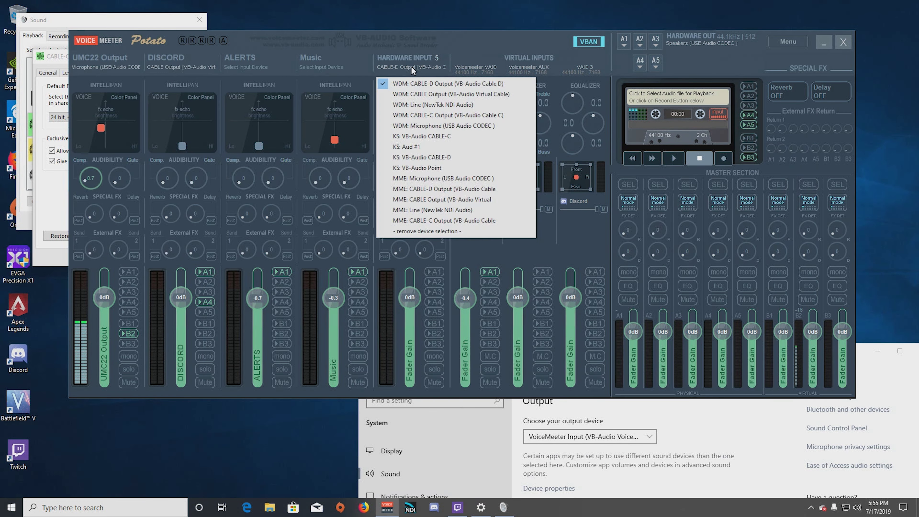
pyautogui.click(424, 115)
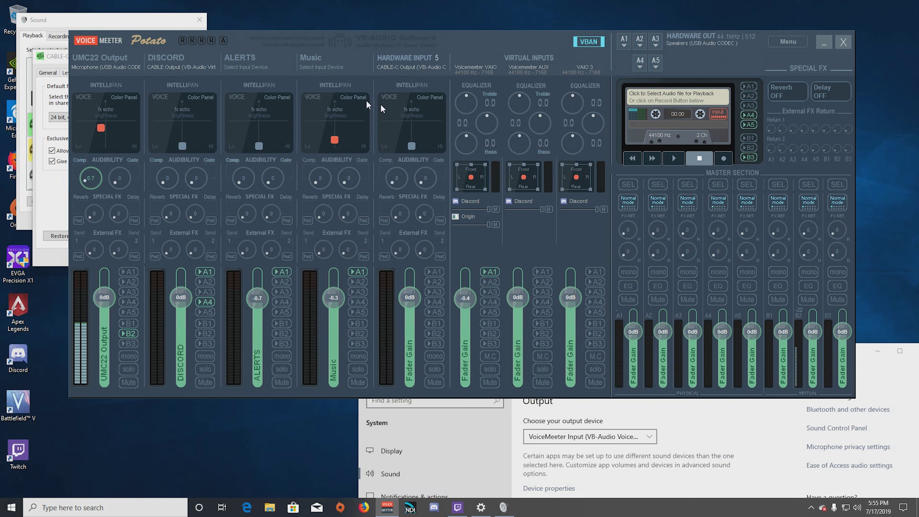
pyautogui.click(49, 56)
pyautogui.click(193, 117)
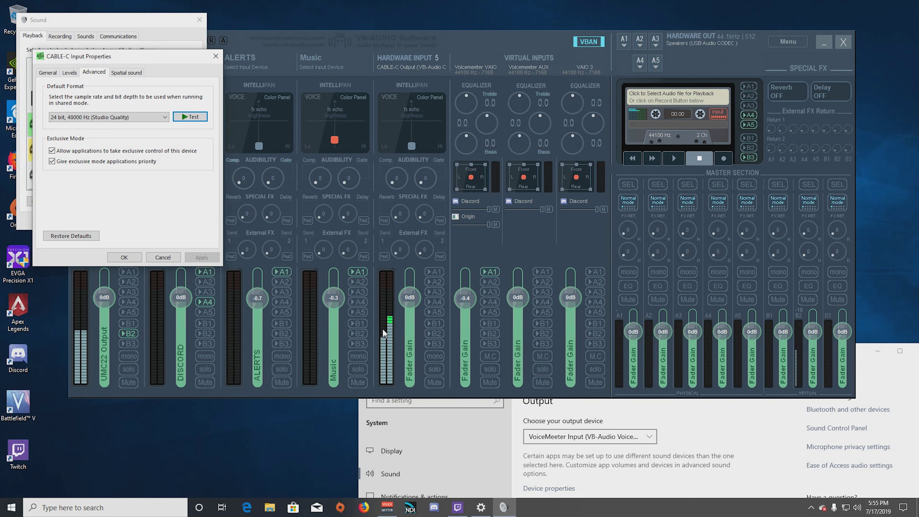